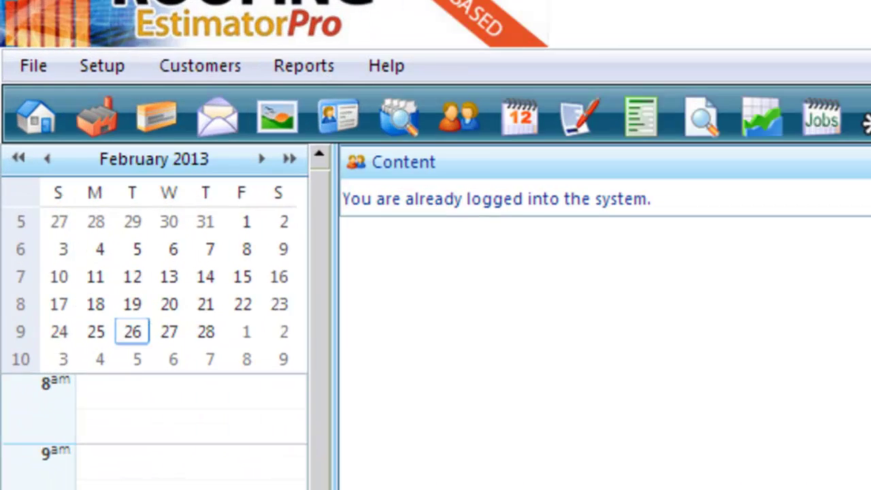
# Run Export Suppliers from File > Data Exports with the filename changed to SuppliersEx[prt.csv
pyautogui.click(13, 90)
pyautogui.moveTo(213, 195)
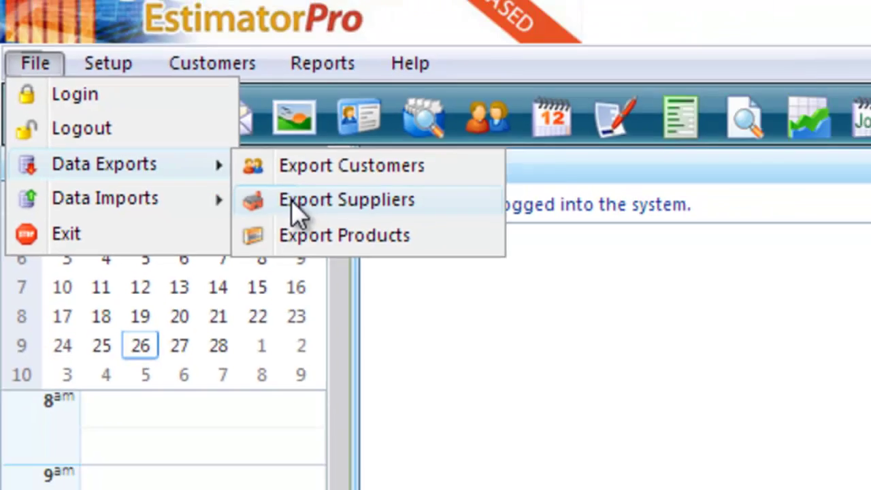
pyautogui.click(398, 236)
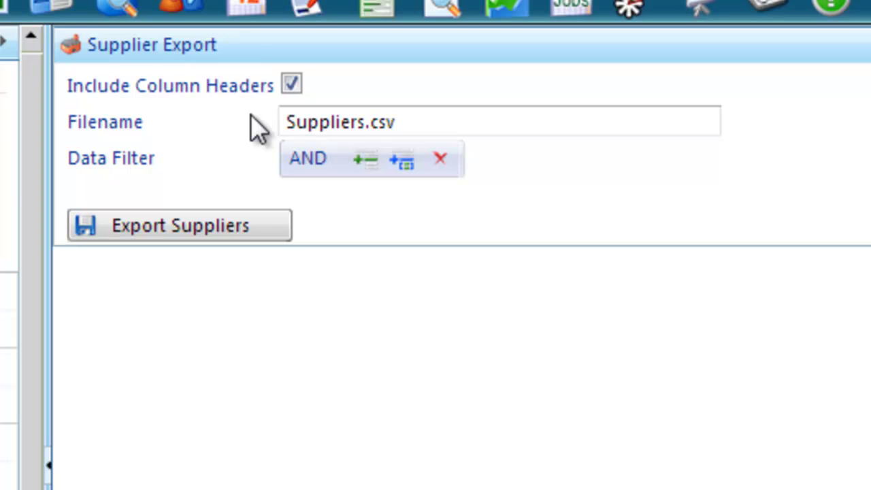
pyautogui.click(365, 121)
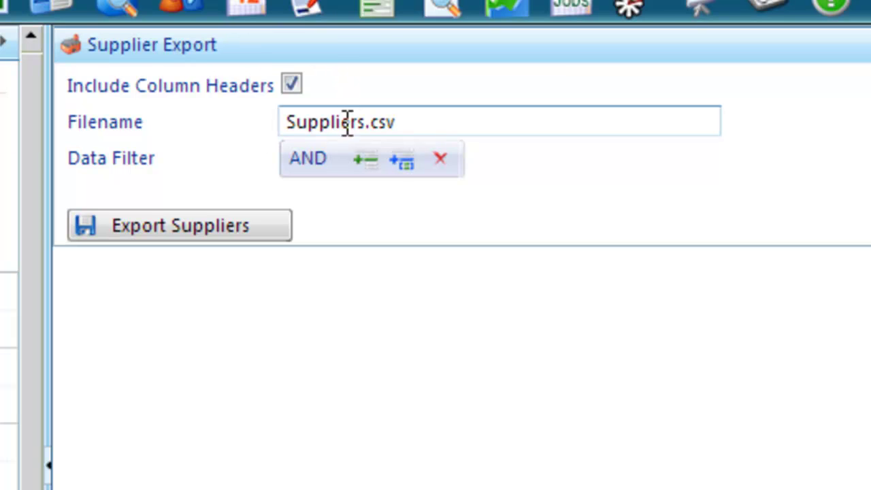
pyautogui.write('Ex[prt')
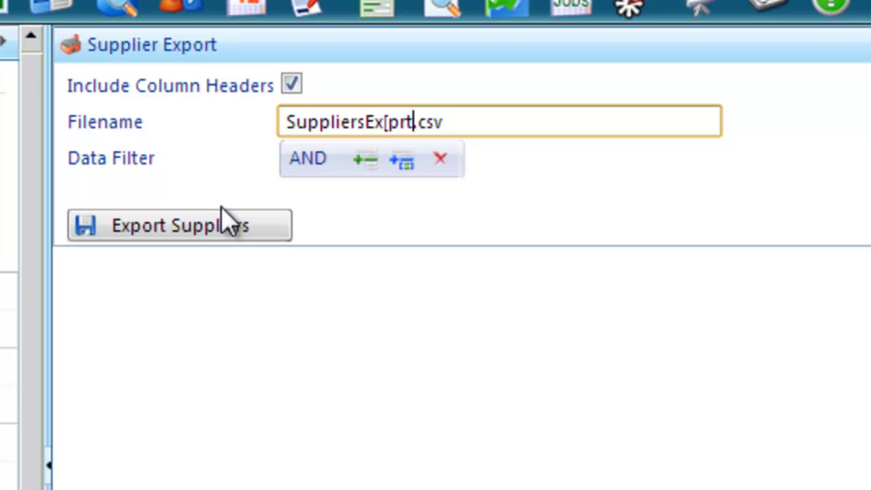
pyautogui.click(174, 228)
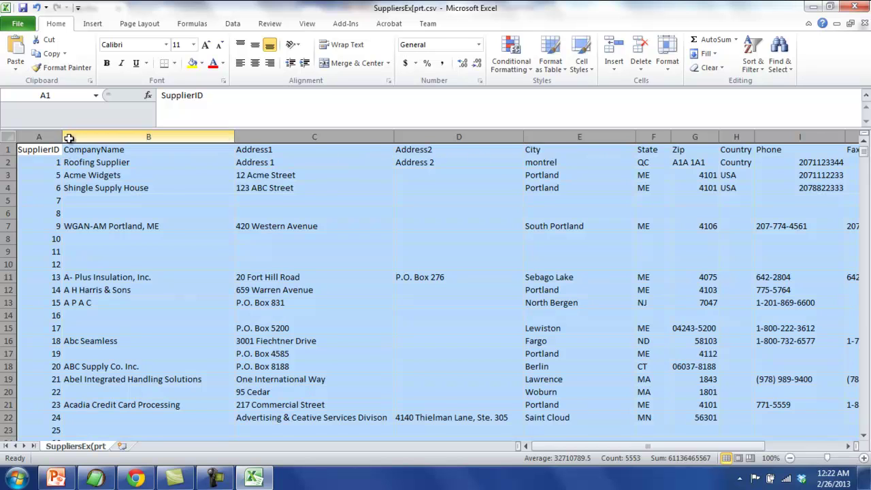
# Scroll through the exported supplier rows in Excel, then close the file without saving
pyautogui.scroll(-18, 130, 241)
pyautogui.scroll(-20, 225, 285)
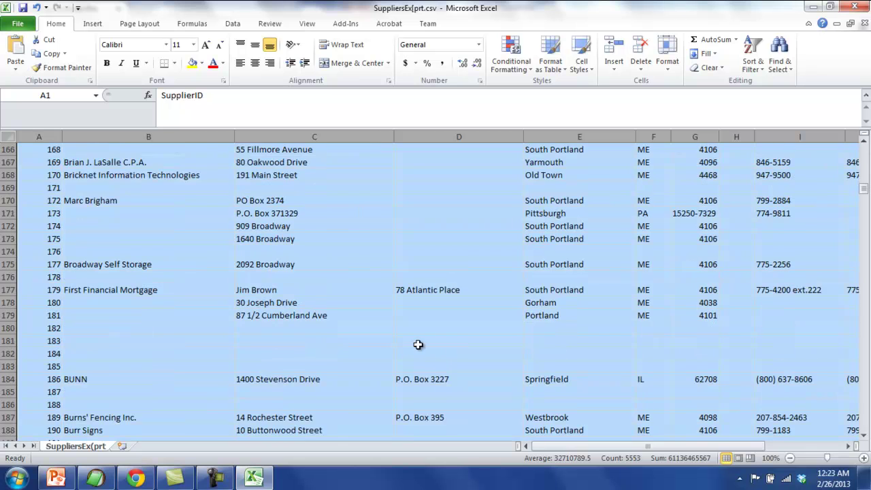
pyautogui.hotkey('alt', 'F4')
pyautogui.click(431, 256)
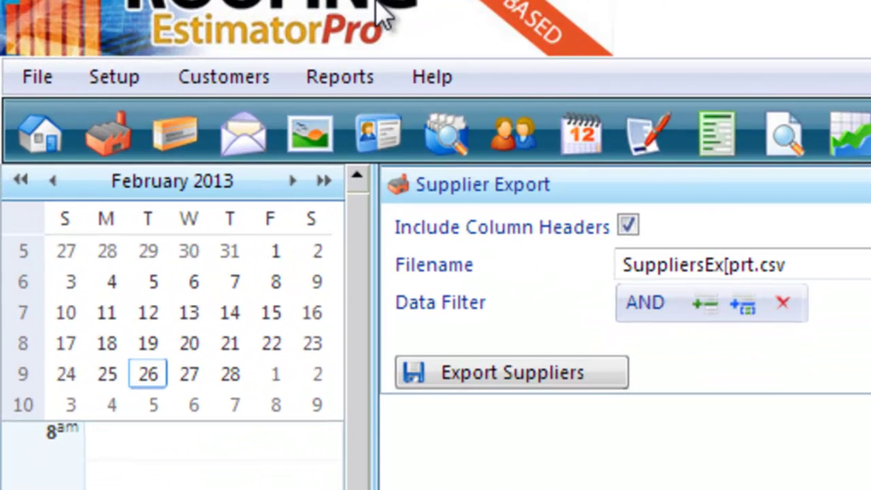
# Start Export Customers, name the file CustomersExport.csv, and add one data filter expression
pyautogui.click(22, 84)
pyautogui.moveTo(46, 147)
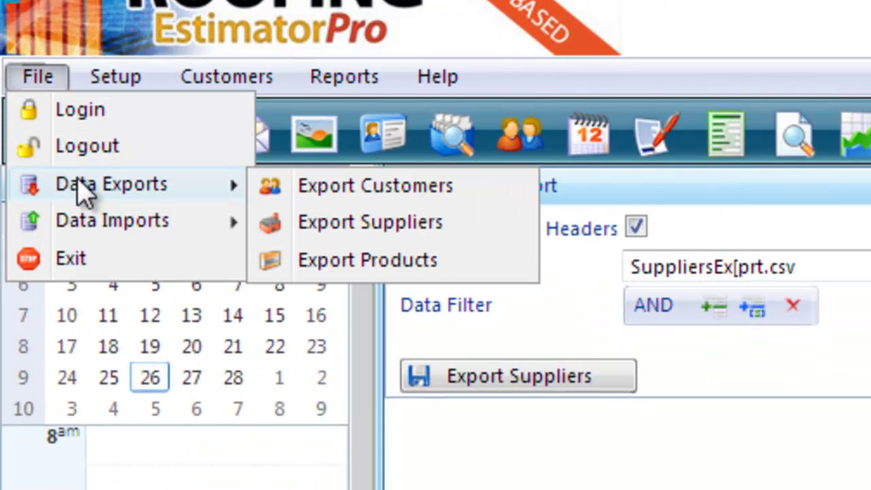
pyautogui.click(316, 186)
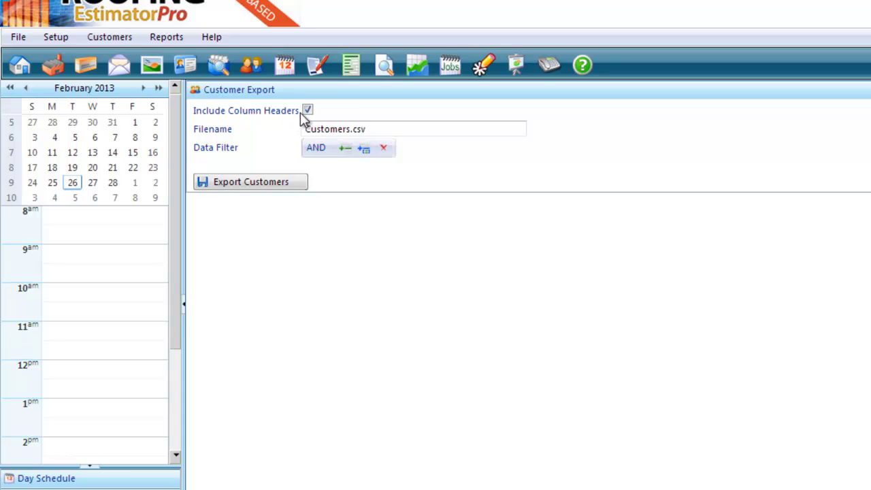
pyautogui.click(349, 129)
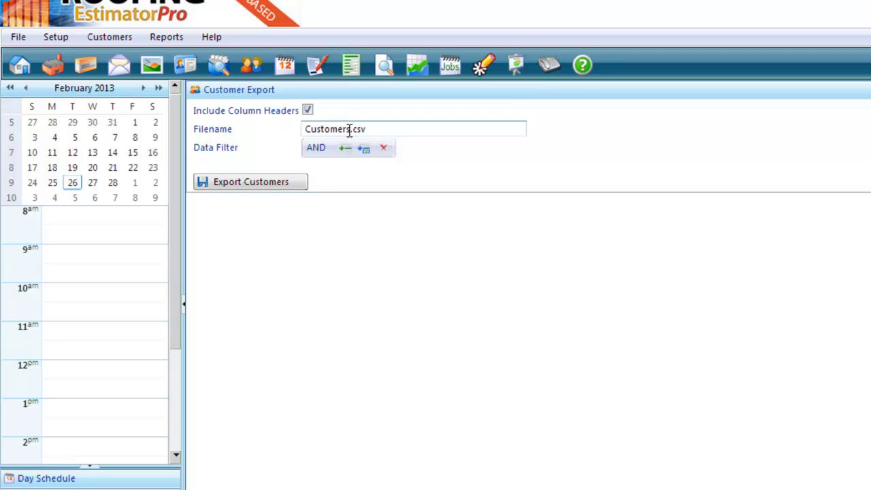
pyautogui.write('Export')
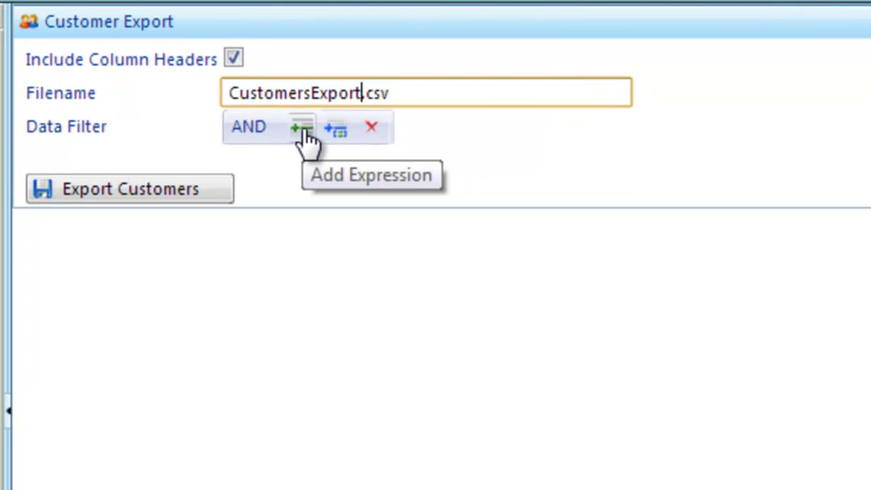
pyautogui.click(305, 131)
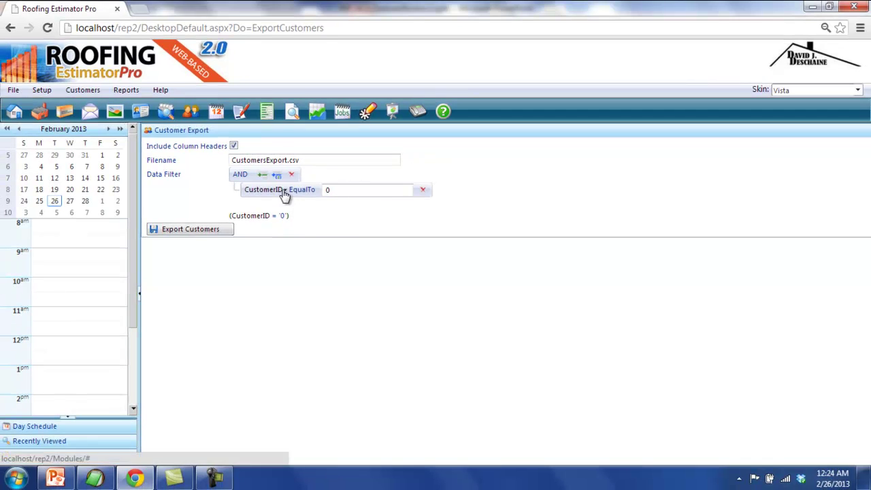
# Set the filter to City EqualTo South Portland and export those customers to CustomersExport.csv
pyautogui.click(285, 196)
pyautogui.click(284, 284)
pyautogui.click(284, 194)
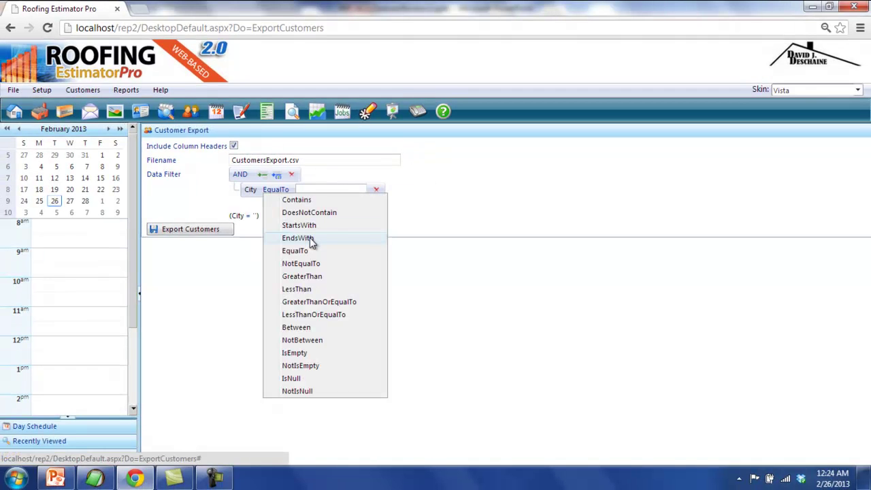
pyautogui.click(296, 250)
pyautogui.click(319, 192)
pyautogui.write('South')
pyautogui.press('Down')
pyautogui.press('Return')
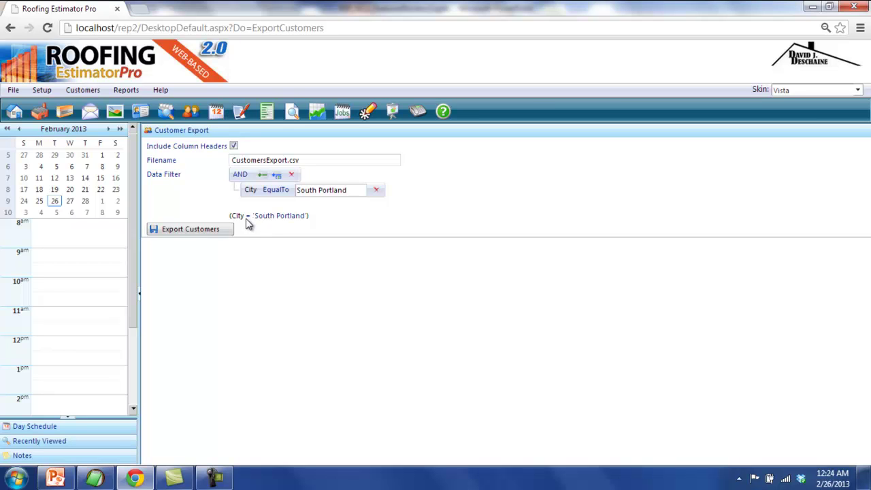
pyautogui.click(197, 232)
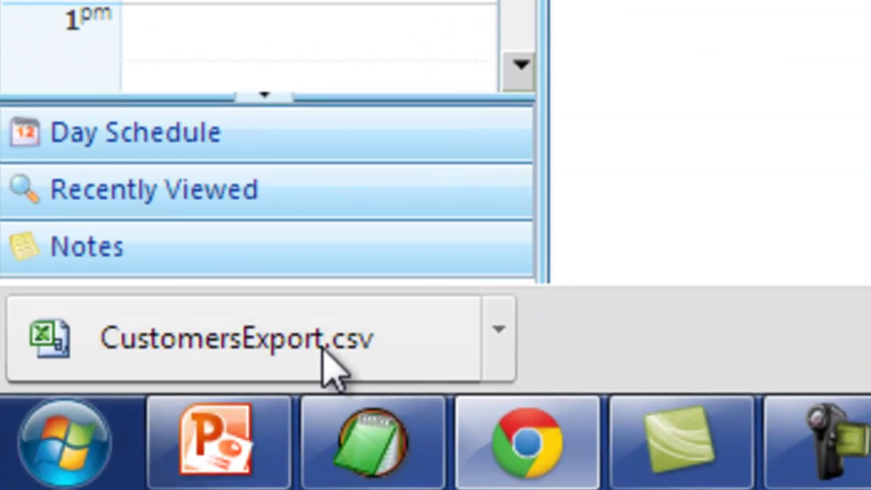
# Open the downloaded CustomersExport.csv from the download bar
pyautogui.click(320, 347)
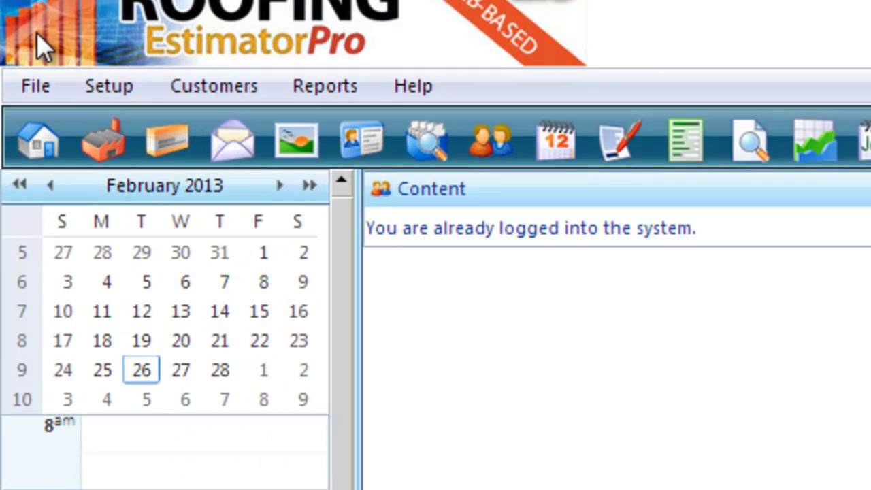
# Launch Import Customers from File > Data Imports
pyautogui.moveTo(21, 94)
pyautogui.moveTo(143, 259)
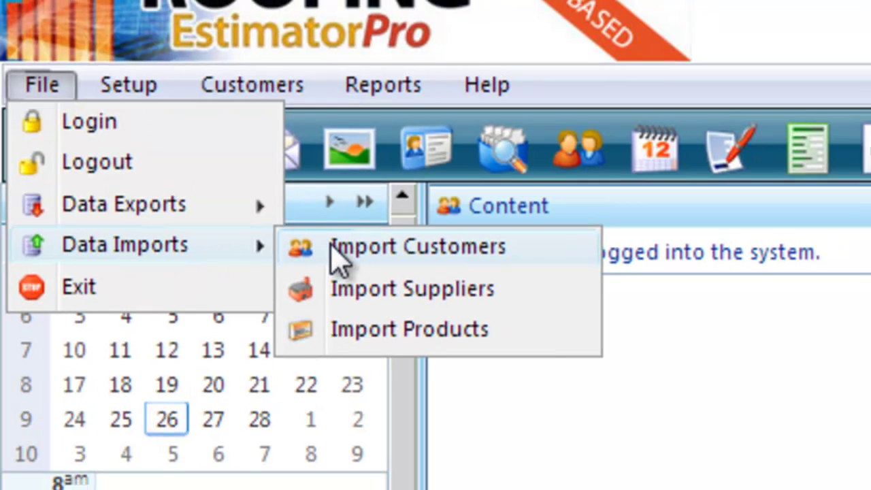
pyautogui.click(347, 251)
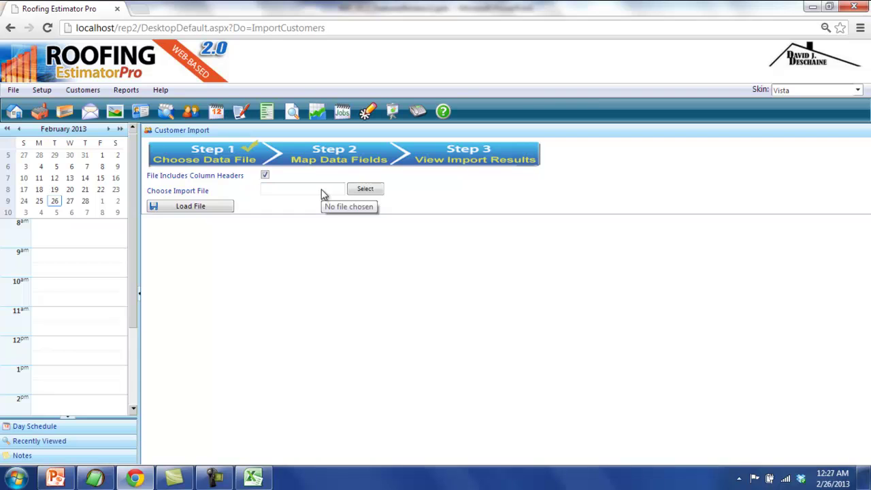
# Choose CustomerImport.csv as the data file and load it into the column-mapping step
pyautogui.click(362, 189)
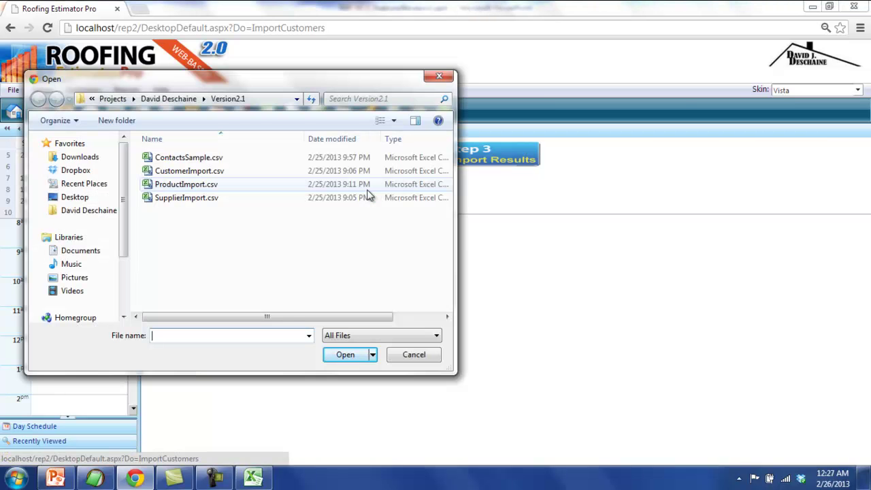
pyautogui.press('Escape')
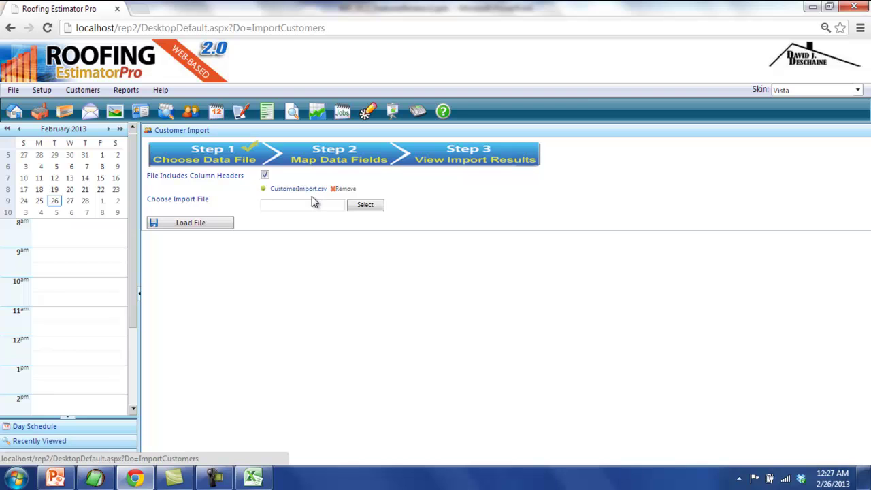
pyautogui.click(213, 230)
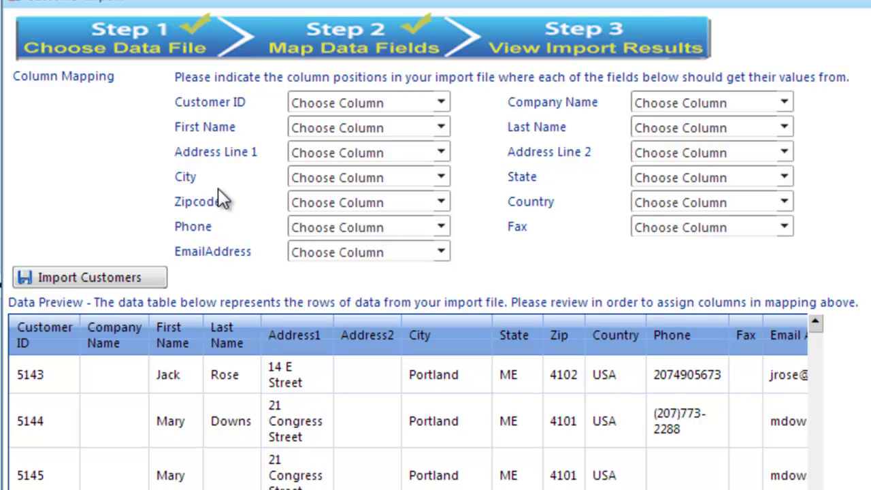
# Match Customer ID, Address Line 1, City, EmailAddress and other fields to their columns, then import
pyautogui.click(353, 105)
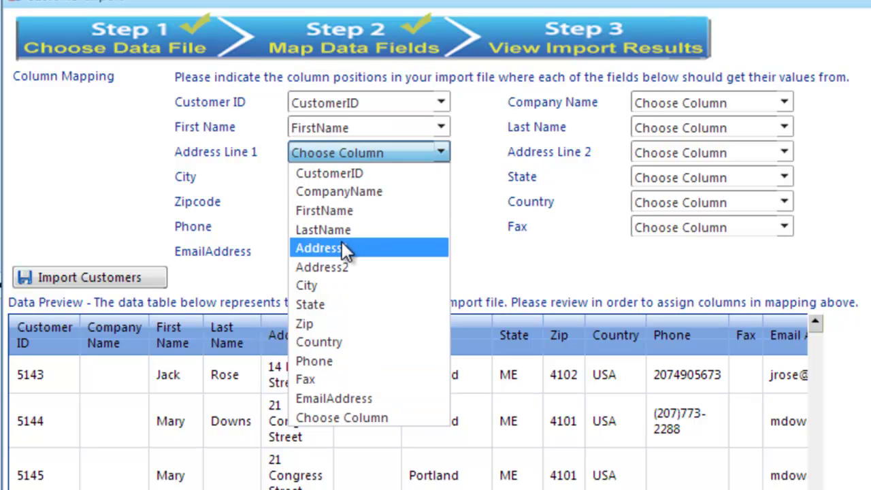
pyautogui.click(340, 247)
pyautogui.click(363, 176)
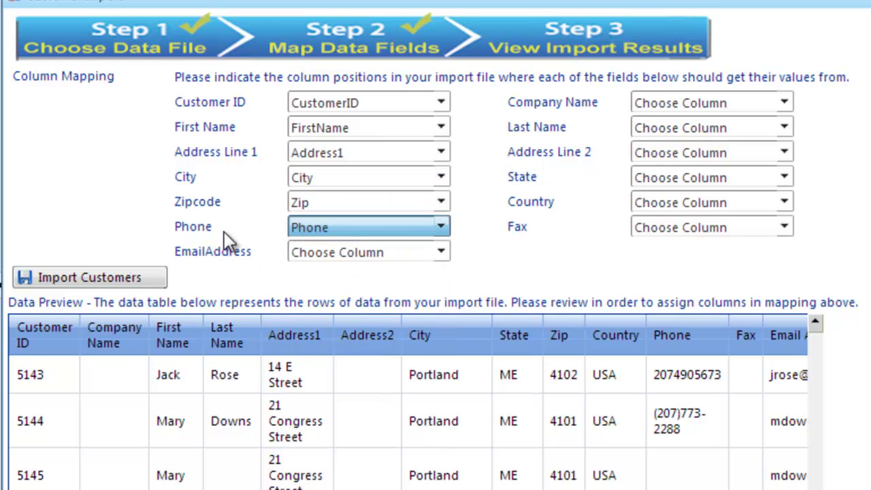
pyautogui.click(371, 251)
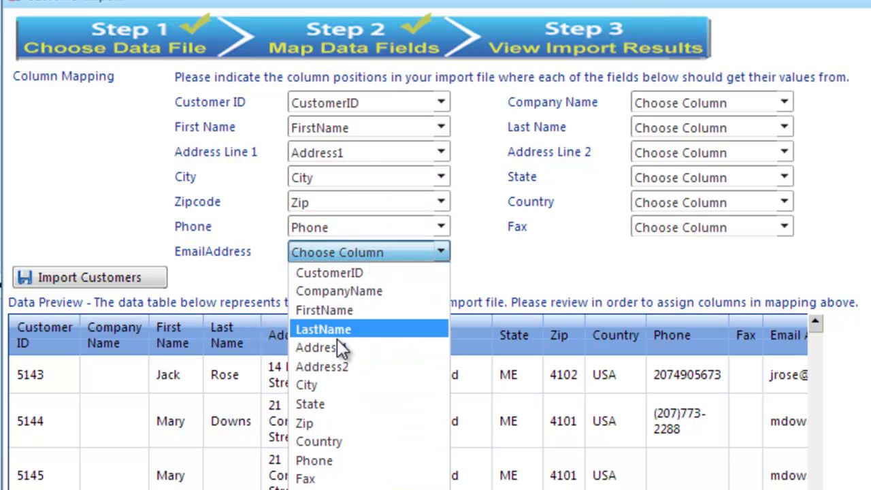
pyautogui.click(32, 343)
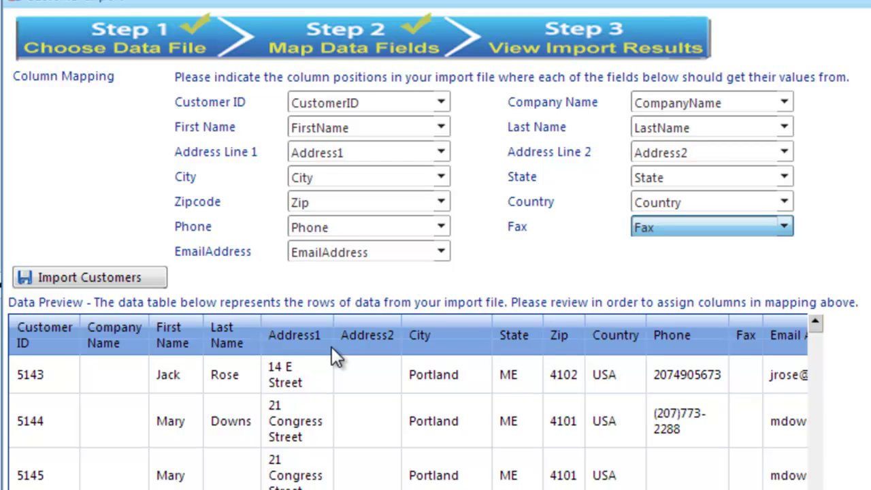
pyautogui.click(110, 276)
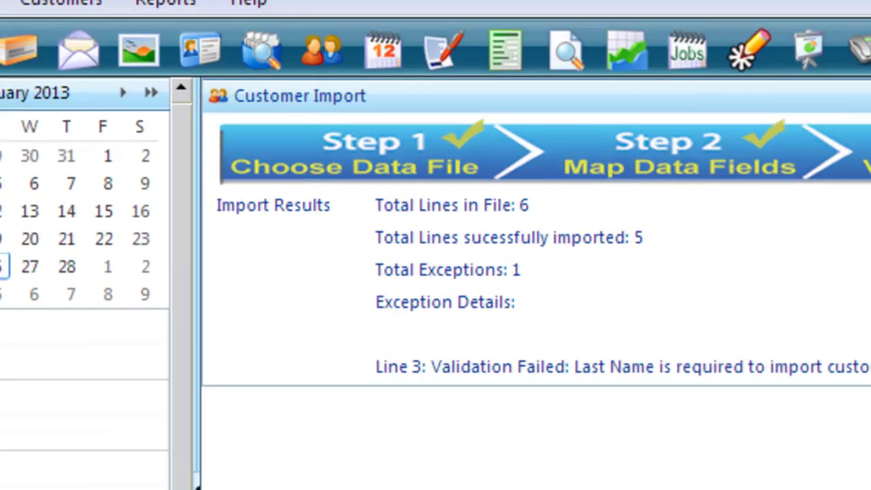
# Review the results (5 of 6 imported, line 3 missing Last Name) and go to Data Imports
pyautogui.click(34, 97)
# Launch Import Suppliers, pick SupplierImport.csv in the Open dialog, and load it for mapping
pyautogui.moveTo(171, 269)
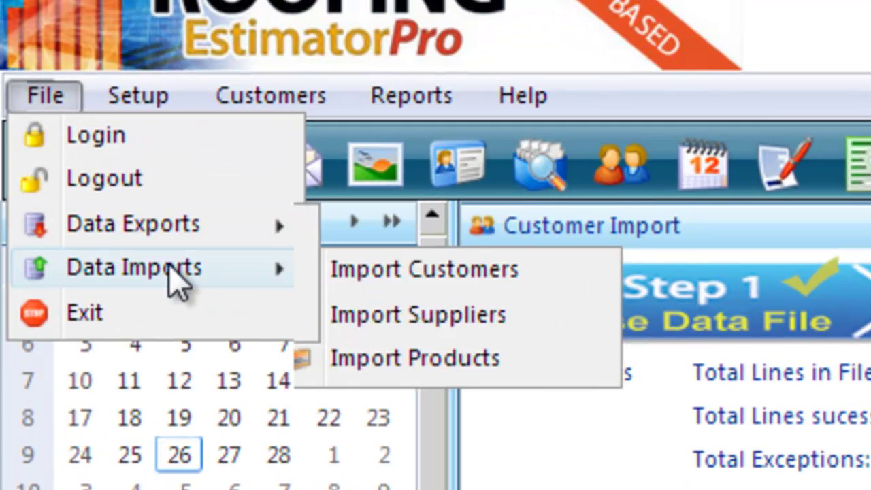
pyautogui.click(364, 317)
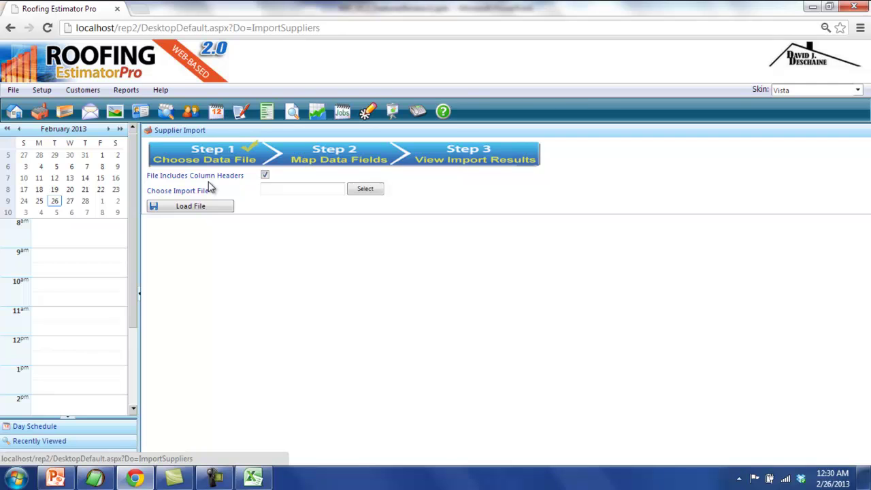
pyautogui.click(332, 193)
pyautogui.doubleClick(202, 203)
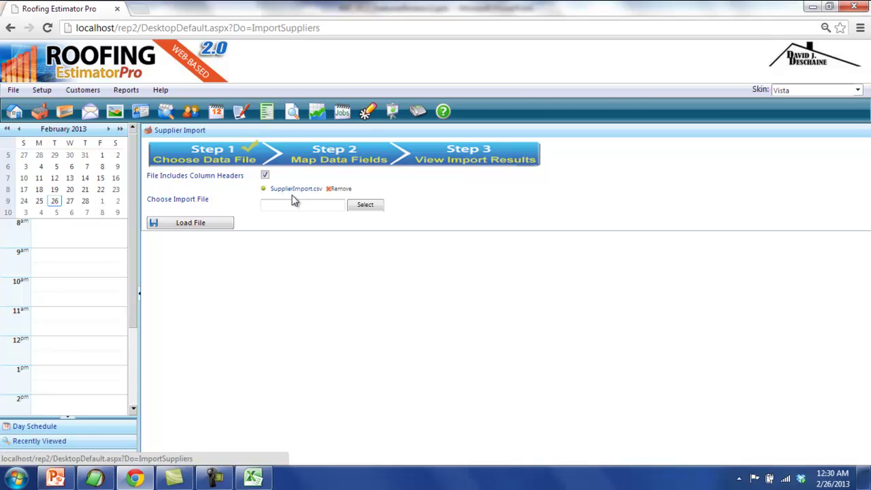
pyautogui.click(191, 224)
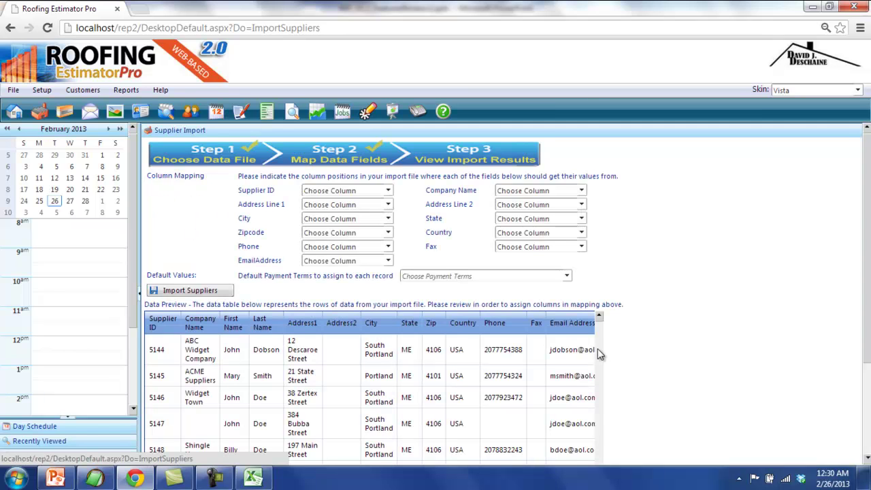
# Review the data preview and map Supplier ID through Fax to their matching import columns
pyautogui.scroll(-2, 257, 347)
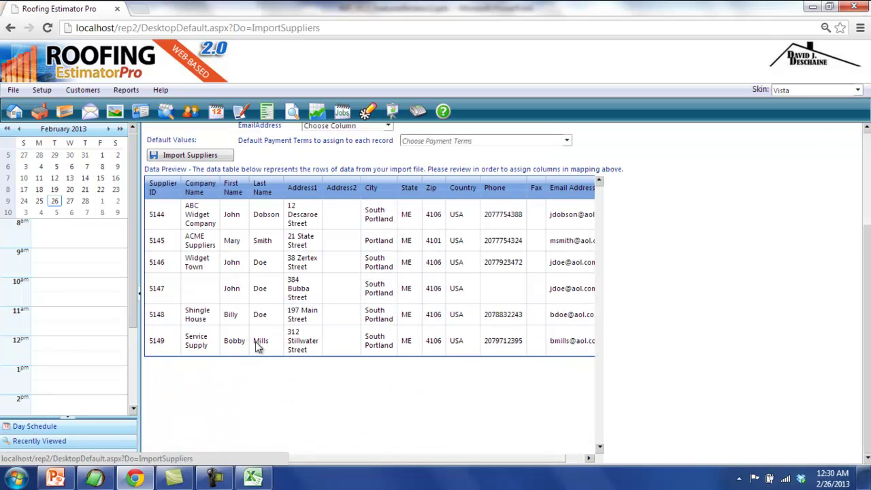
pyautogui.click(867, 141)
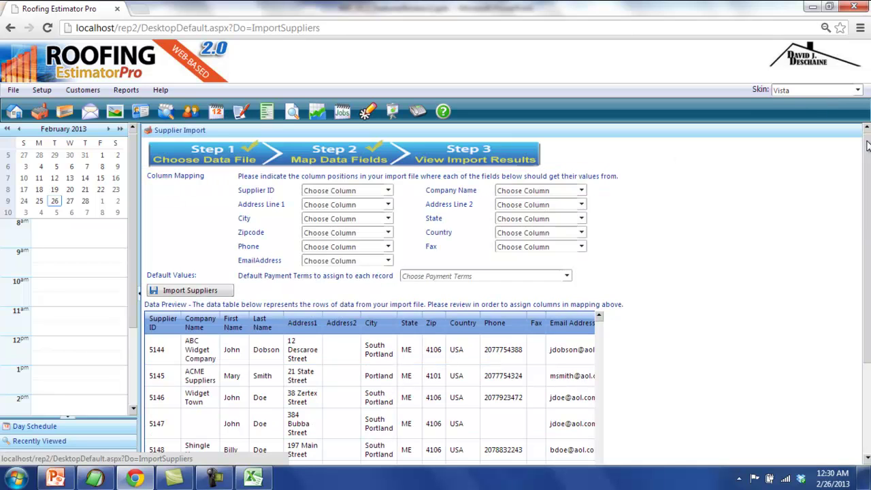
pyautogui.click(387, 191)
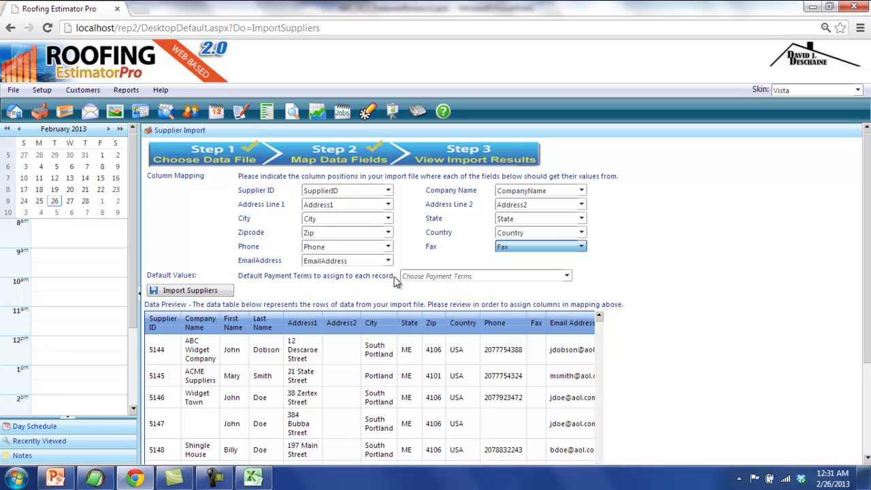
pyautogui.click(490, 277)
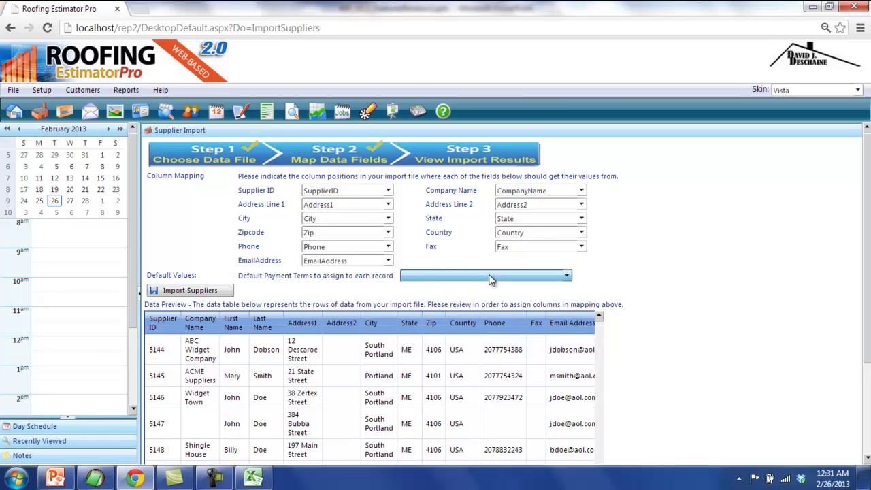
# Import suppliers with Net 21 default payment terms; 5 of 6 lines import, line 4 lacks Company Name
pyautogui.click(465, 324)
pyautogui.click(191, 290)
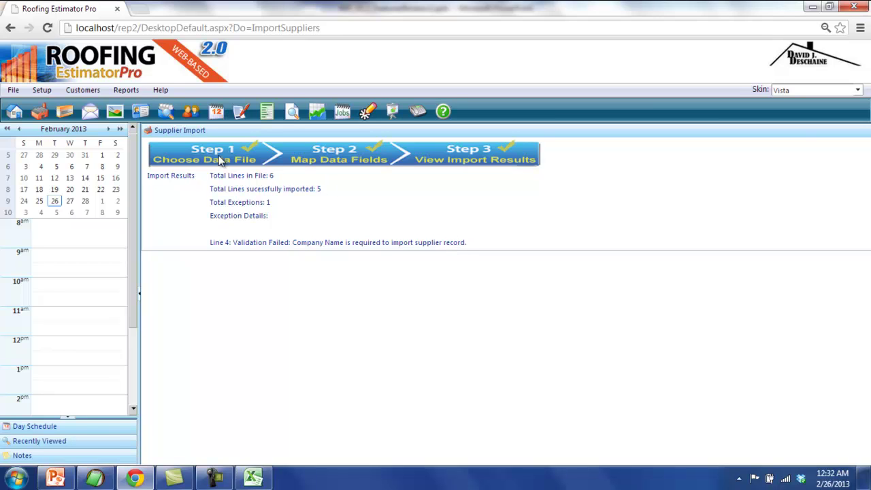
pyautogui.click(192, 117)
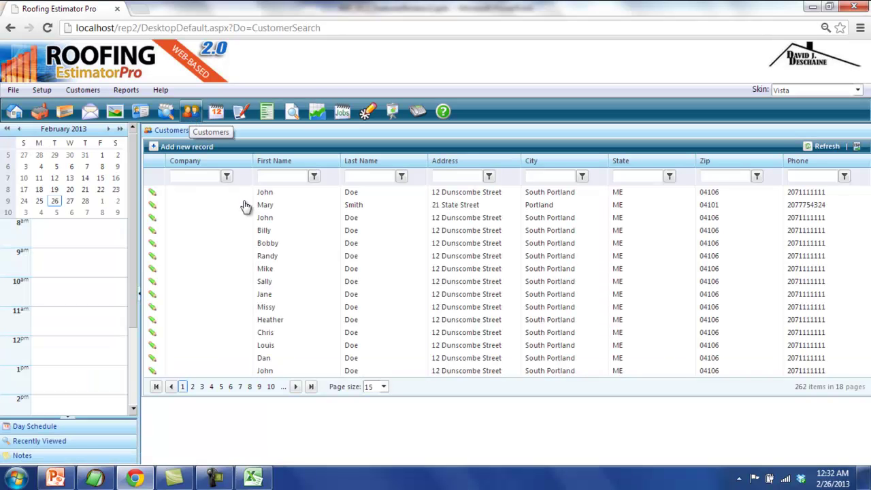
# Open the last imported customer's edit form from the customer list's final page, alongside CustomerImport.csv
pyautogui.click(312, 387)
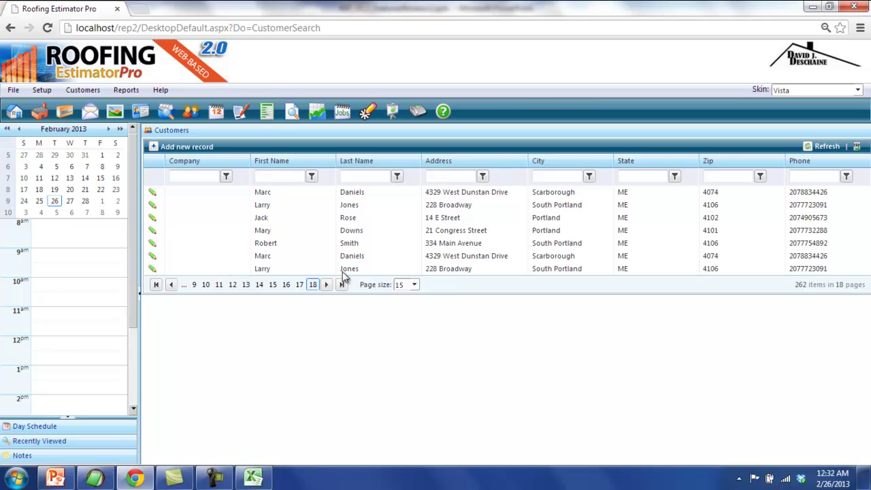
pyautogui.click(153, 269)
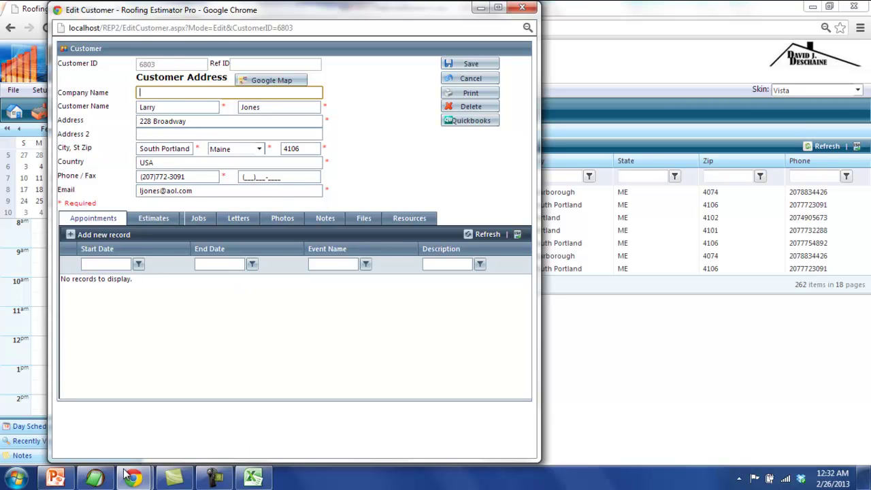
pyautogui.click(97, 479)
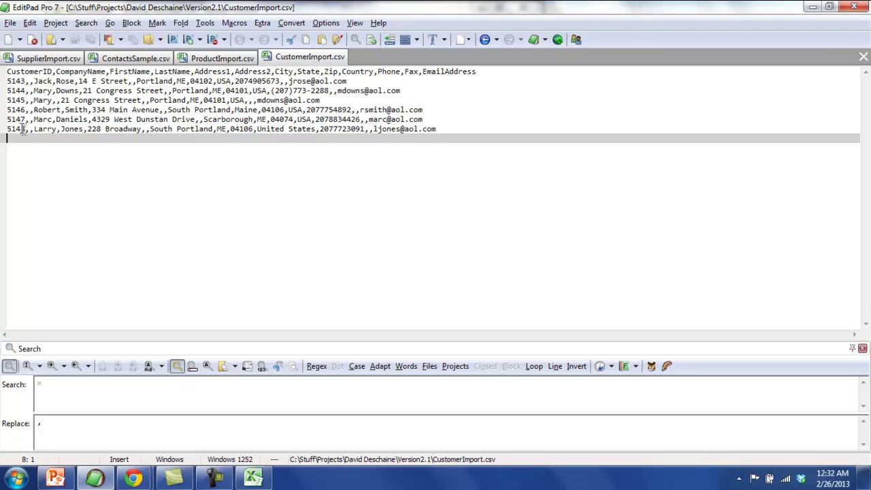
# Highlight the customer name on line 7 of CustomerImport.csv and compare it with the Edit Customer form
pyautogui.moveTo(38, 129); pyautogui.dragTo(87, 131)
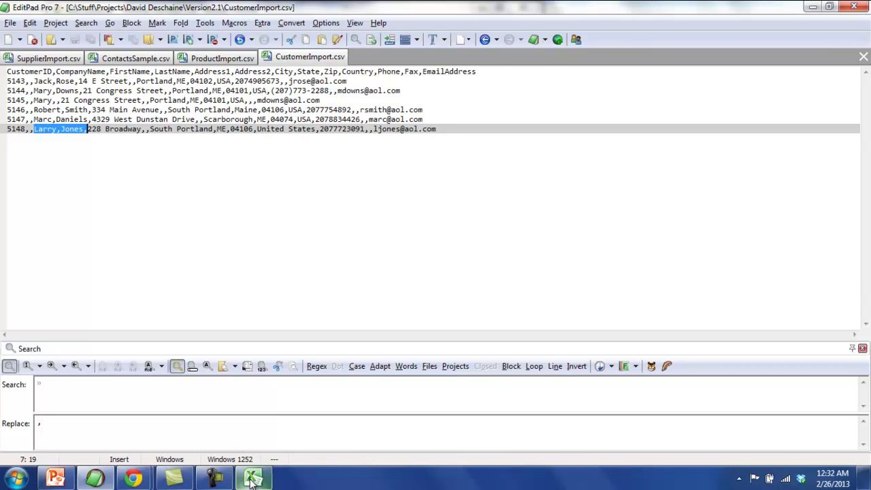
pyautogui.click(133, 478)
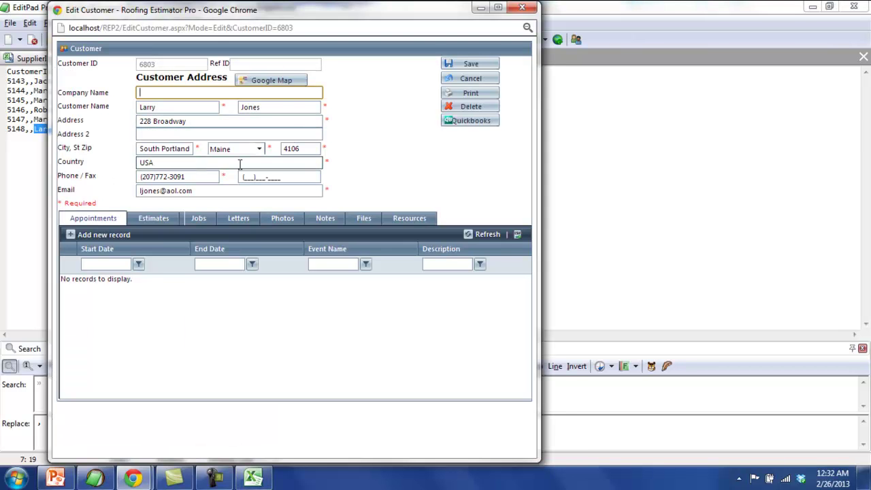